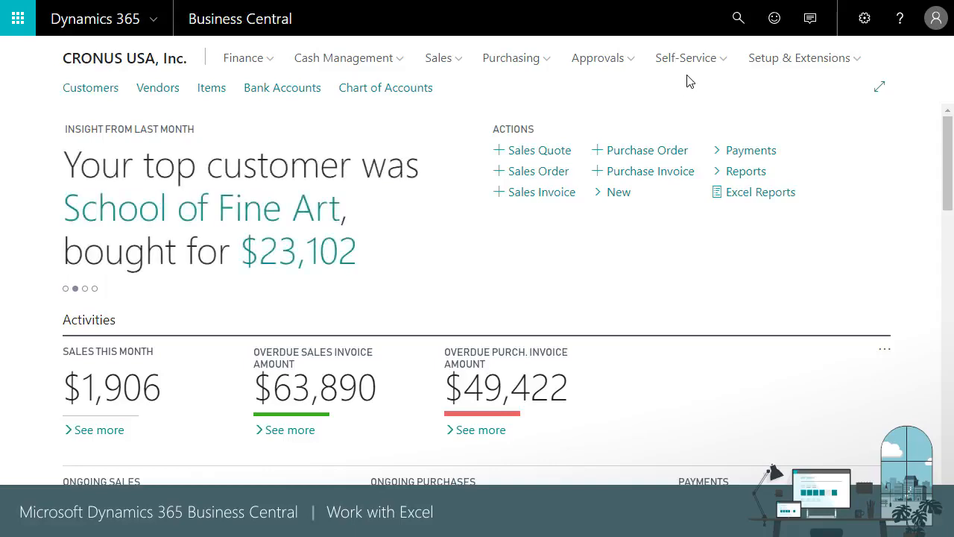
Find the Customer Ledger Entries page and open its list in Excel with editing enabled.
left_click(735, 22)
type("C")
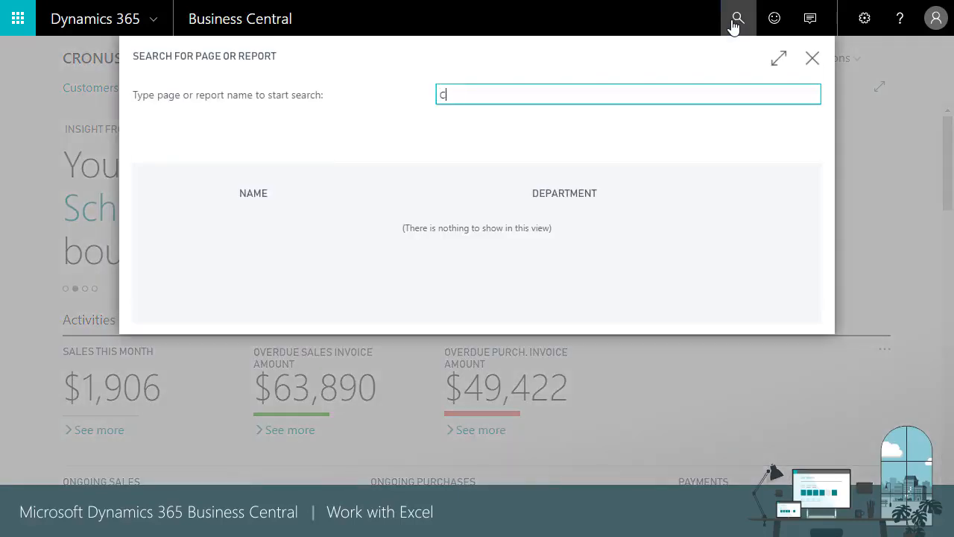
type("USTOMER LEDGER ENTRIES")
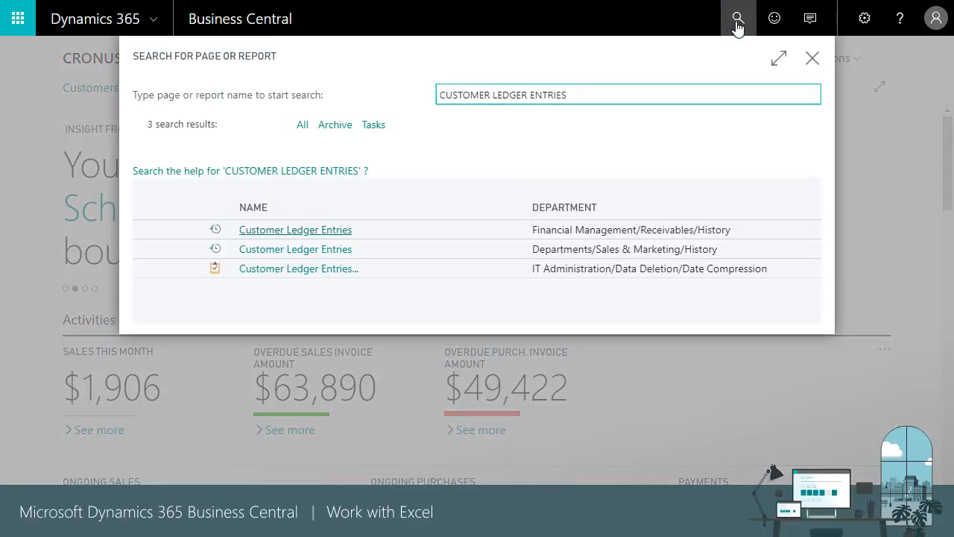
left_click(298, 230)
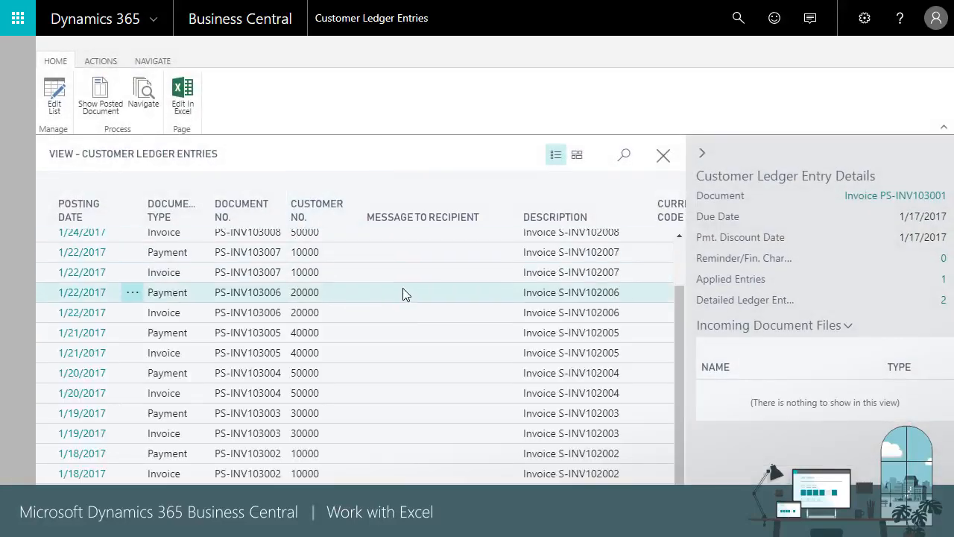
left_click(178, 99)
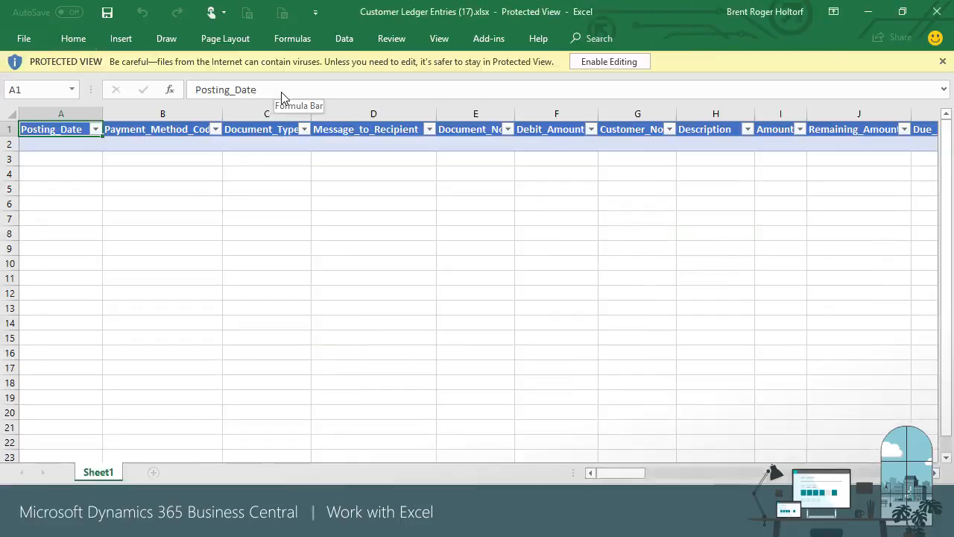
left_click(618, 60)
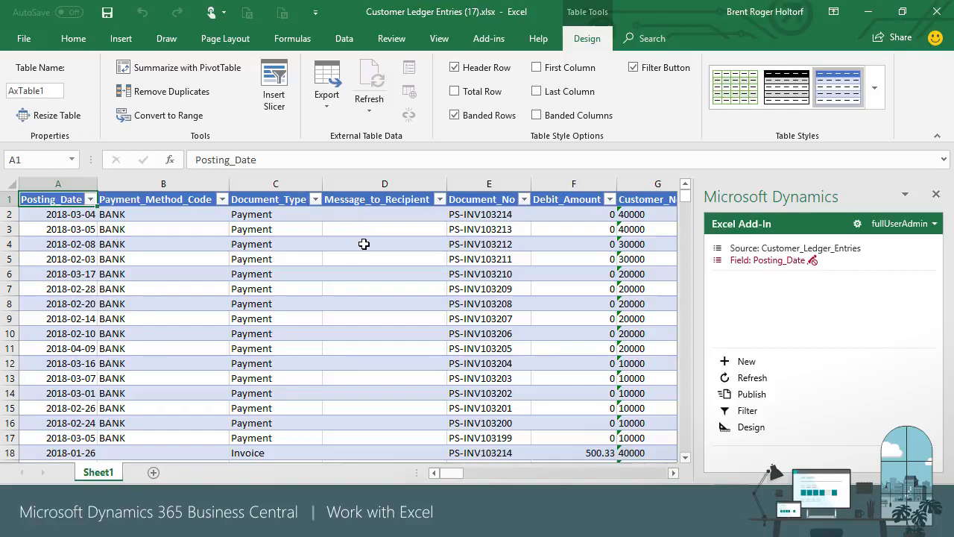
Insert a PivotTable from the ledger entries table on a new sheet and use Posting_Date for its rows.
left_click(121, 38)
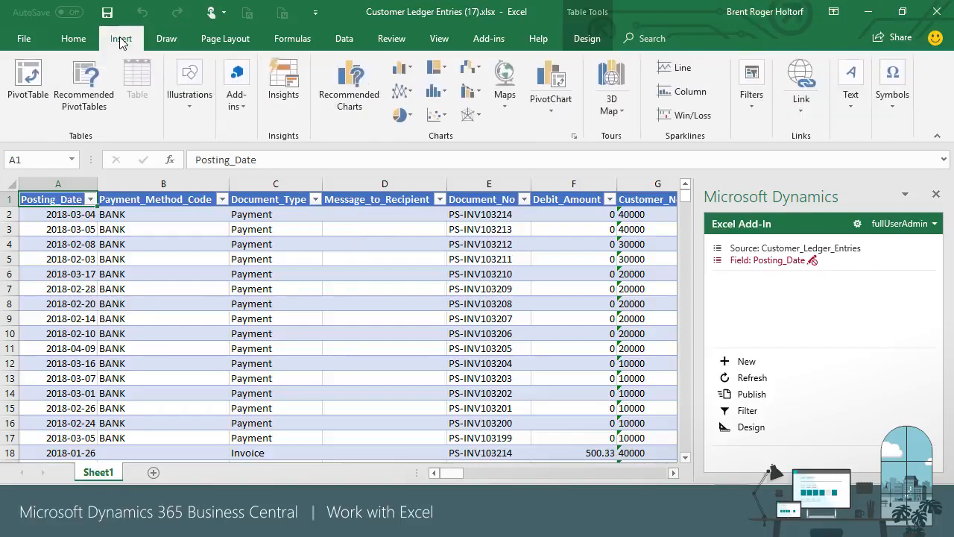
left_click(28, 78)
key("Return")
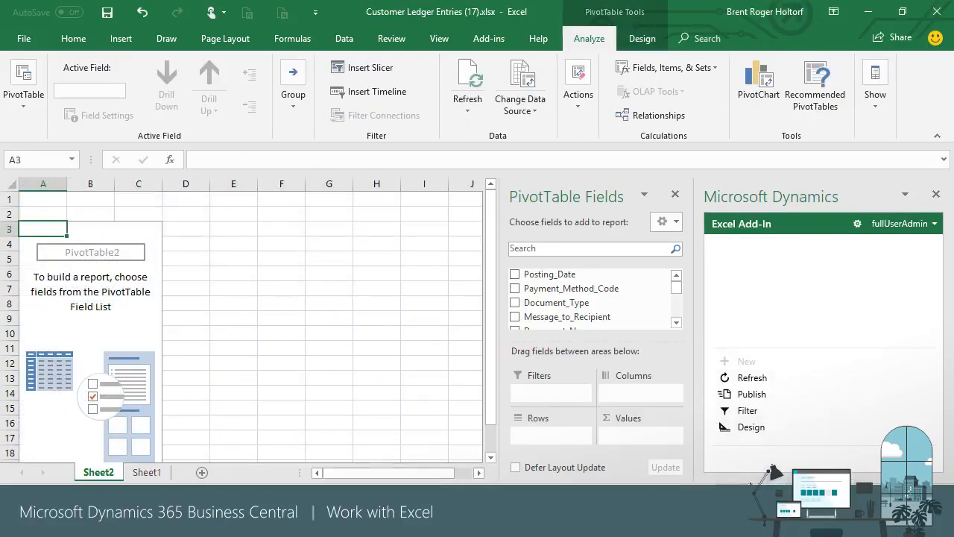
left_click_drag(552, 276, 675, 322)
Add the Customer_No field to the PivotTable's columns.
left_click(676, 275)
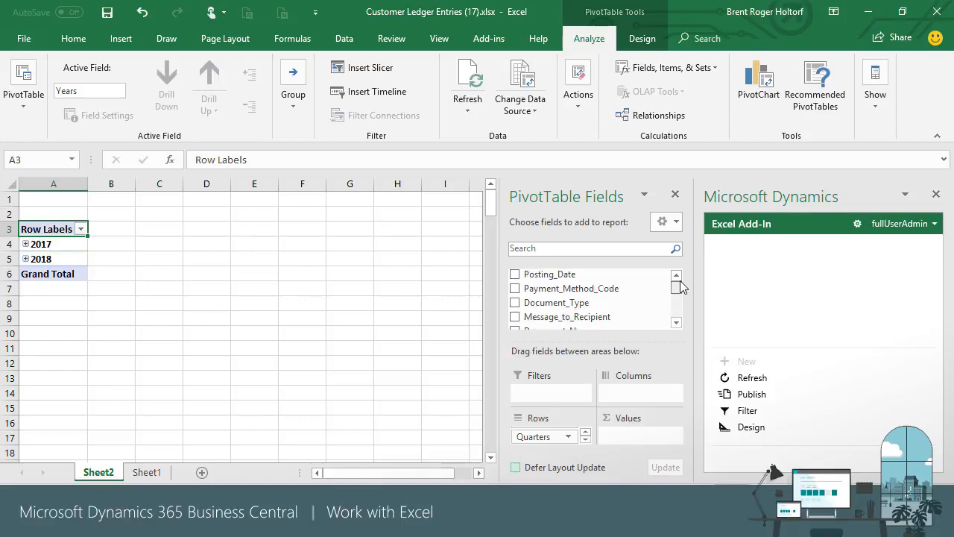
left_click(677, 322)
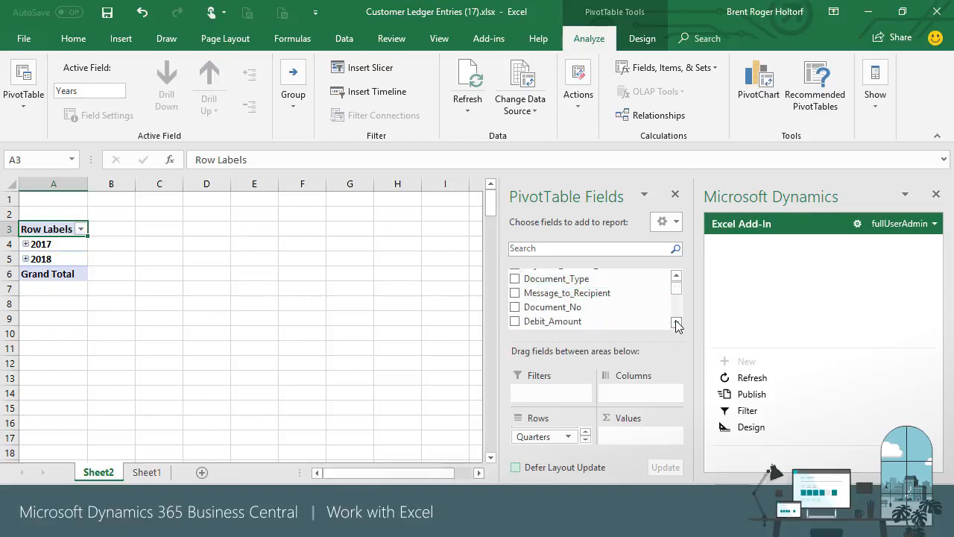
left_click(676, 324)
left_click_drag(626, 313, 641, 393)
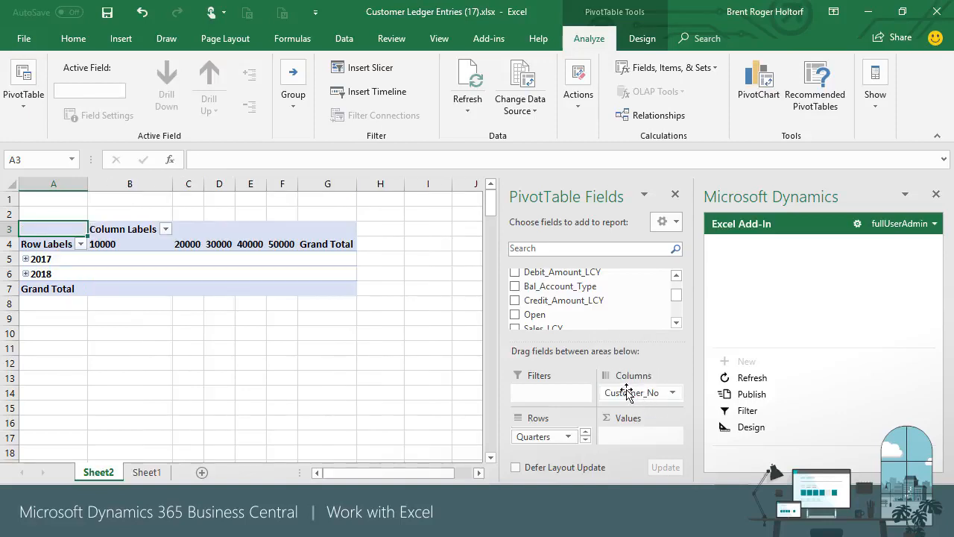
Add the Amount field to the PivotTable's values as a sum.
left_click(676, 323)
left_click(676, 323)
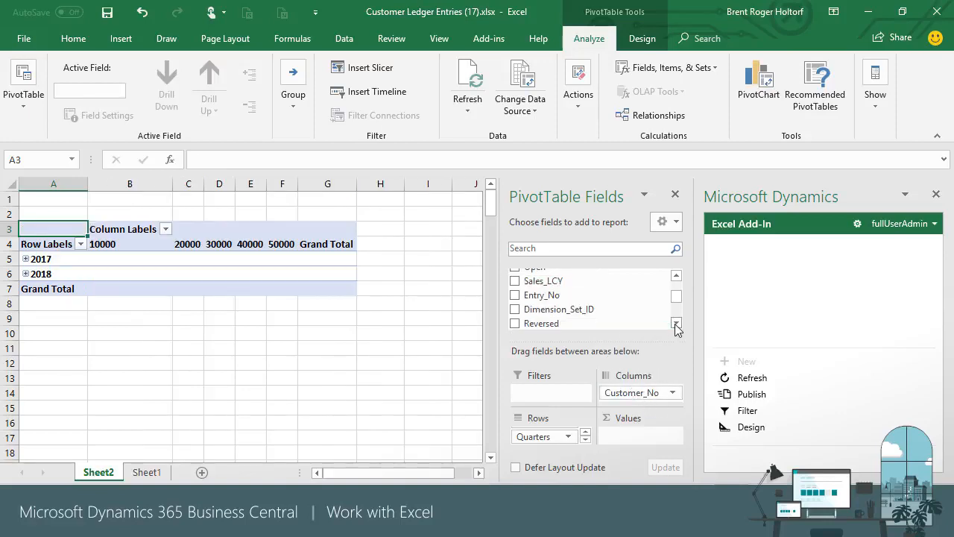
left_click(676, 323)
left_click(677, 325)
left_click(676, 277)
left_click(676, 277)
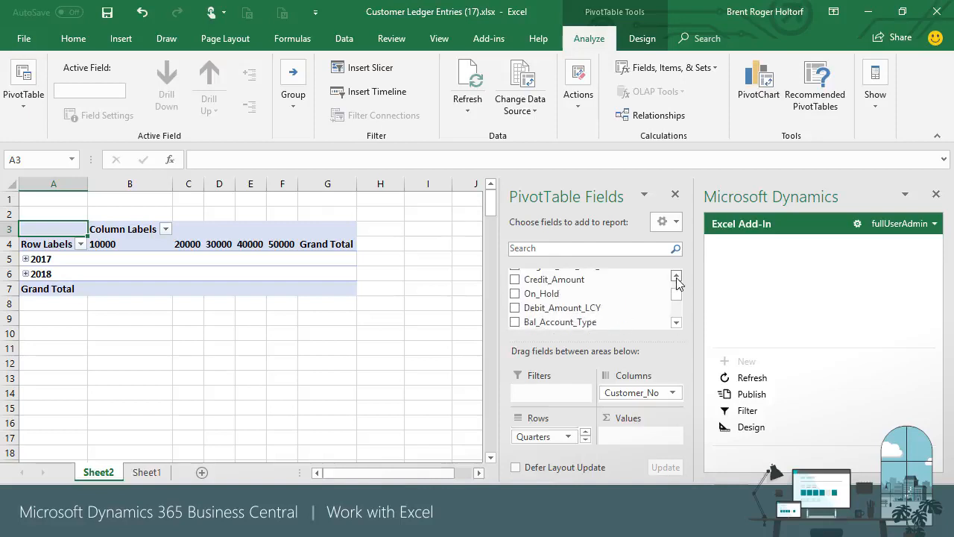
left_click(676, 277)
left_click(676, 276)
left_click_drag(559, 293, 631, 437)
Add the Document_Type field to the PivotTable as a report filter.
left_click(676, 323)
left_click(677, 322)
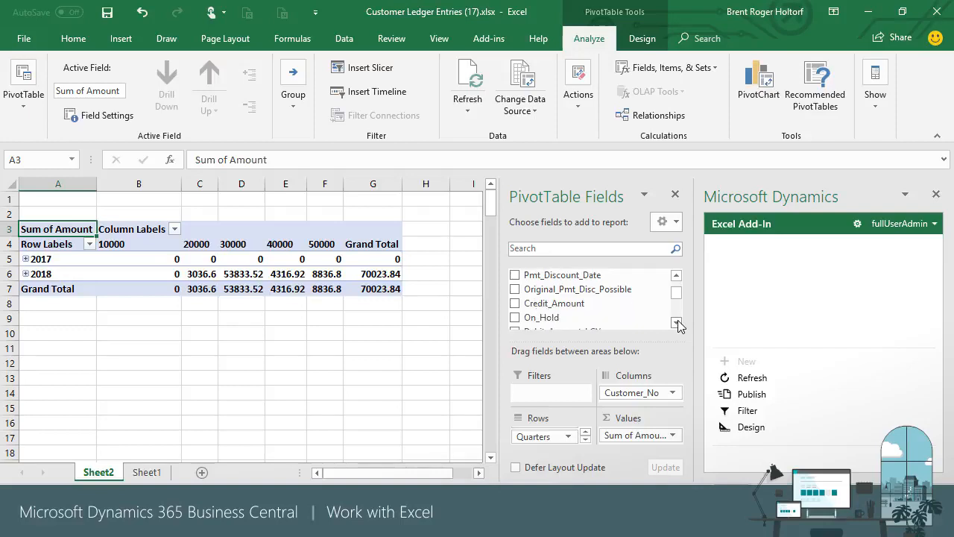
left_click(676, 323)
left_click(676, 323)
left_click(676, 323)
left_click(676, 323)
left_click(676, 323)
left_click(676, 323)
left_click(676, 323)
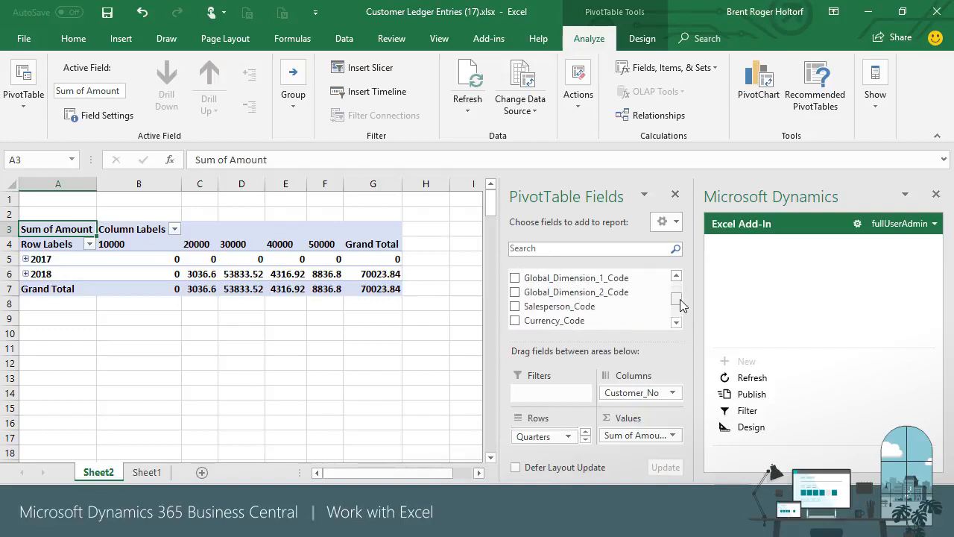
left_click_drag(677, 304, 678, 288)
left_click_drag(558, 302, 550, 395)
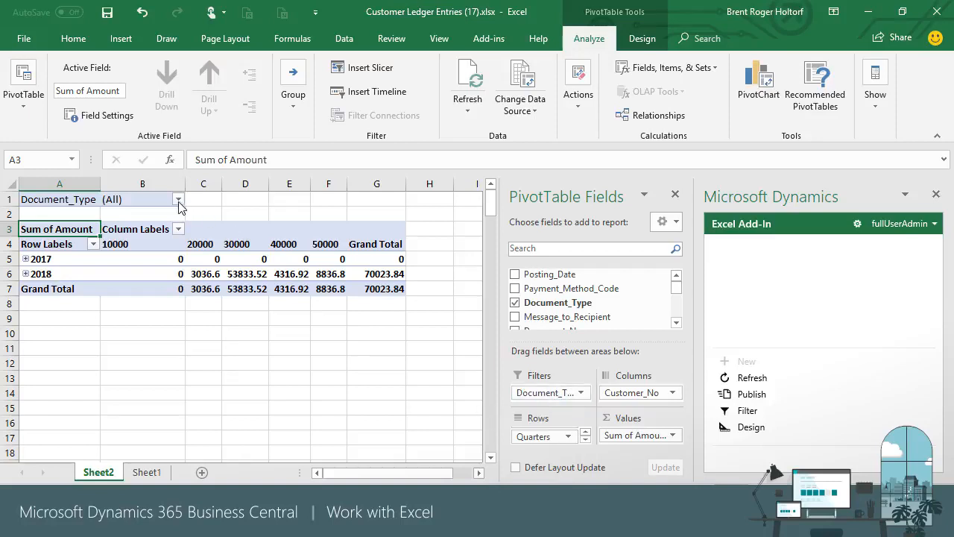
Filter the PivotTable's Document_Type to Invoice.
left_click(179, 203)
left_click(36, 233)
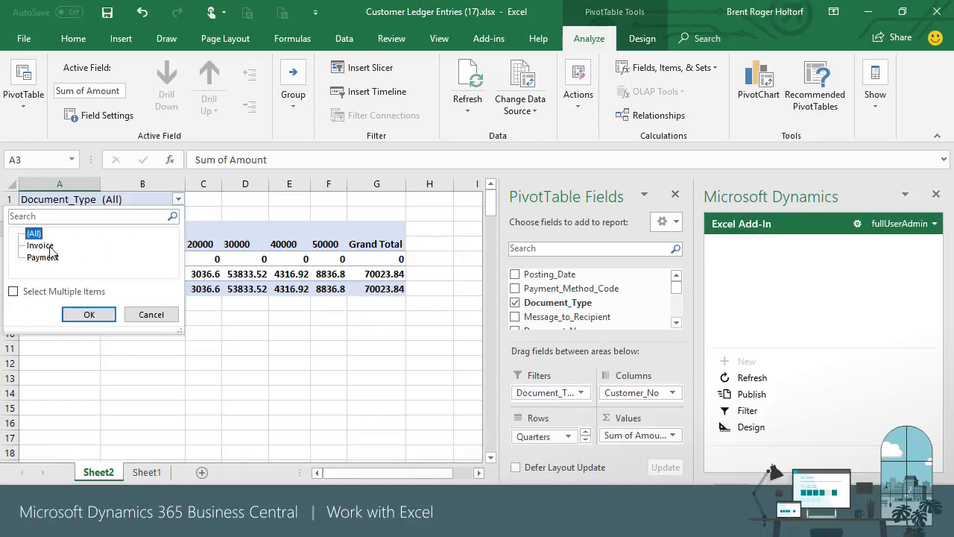
left_click(84, 317)
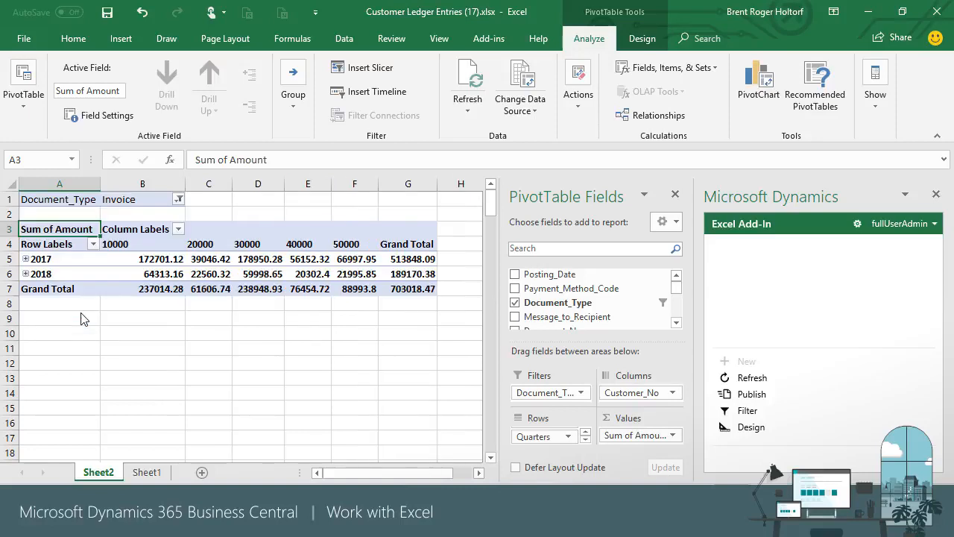
Format the summed amounts as Currency and expand the 2017 and 2018 rows into quarters.
left_click(672, 435)
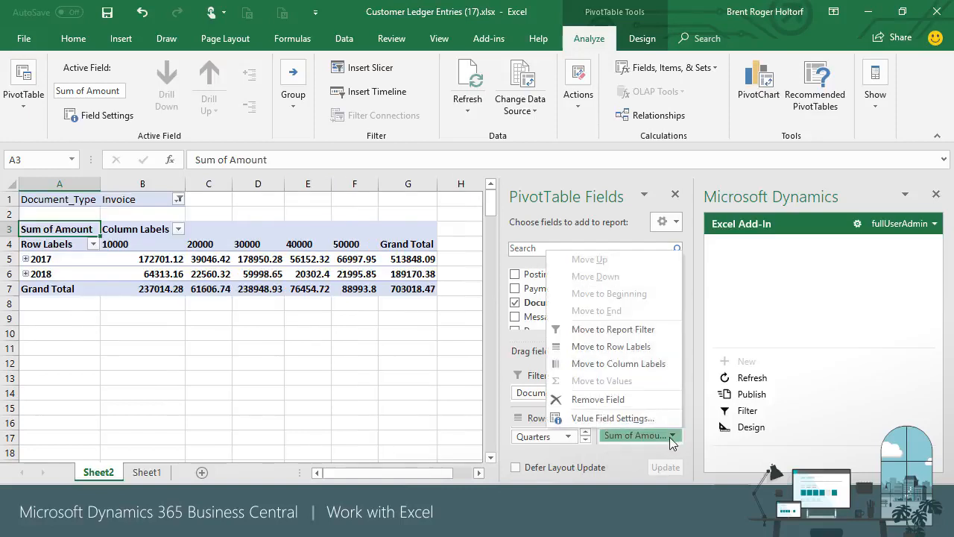
left_click(646, 419)
left_click(647, 471)
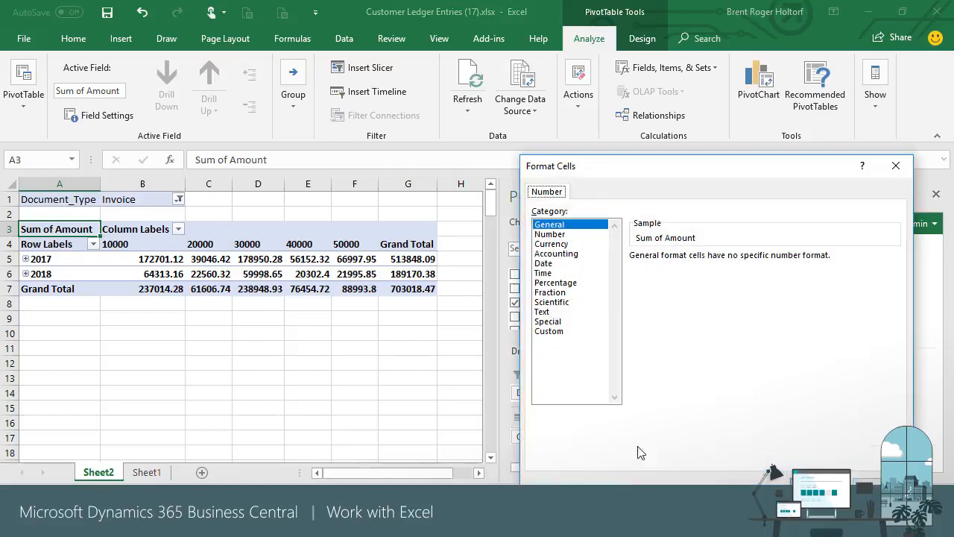
left_click(552, 244)
left_click(815, 486)
left_click(757, 477)
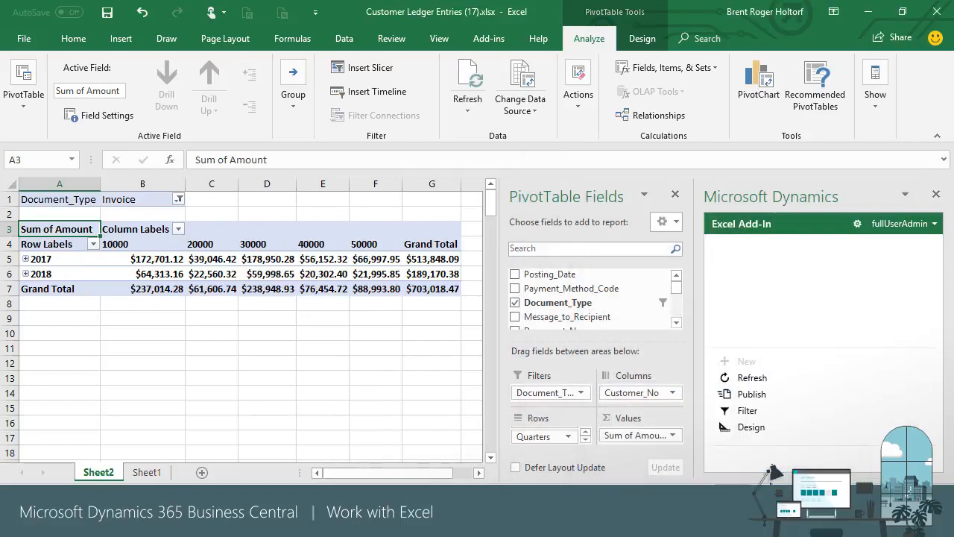
left_click(25, 259)
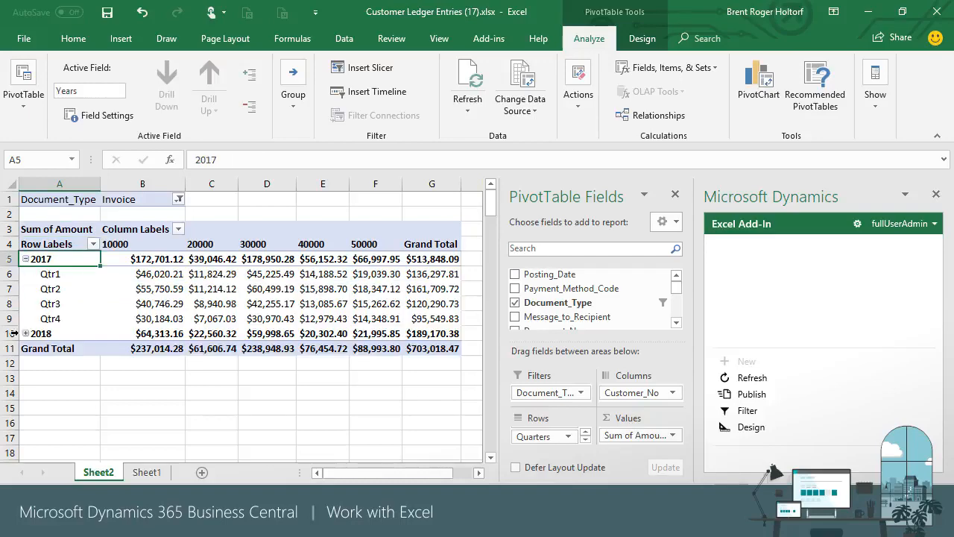
left_click(26, 334)
Insert a Line with Markers PivotChart from the PivotTable and reposition it on the sheet.
left_click(118, 40)
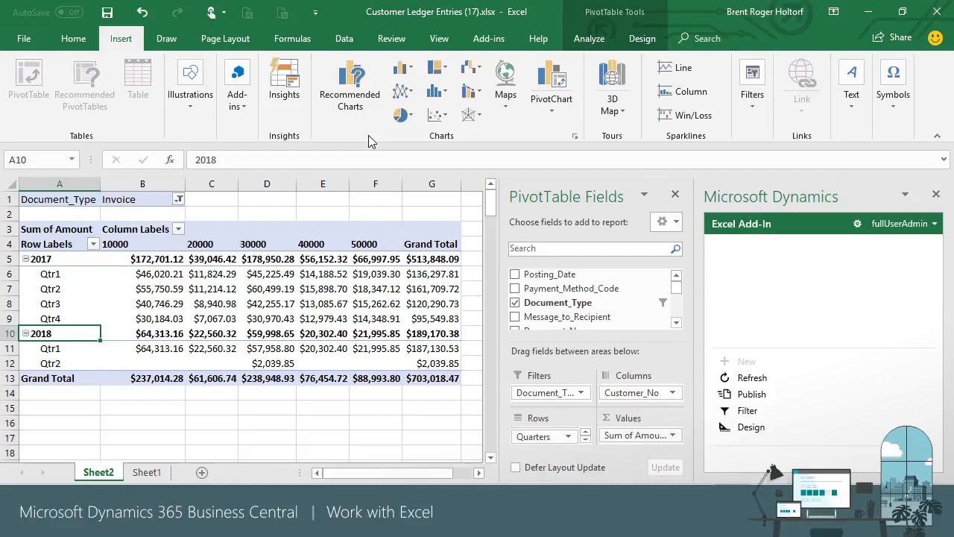
left_click(552, 101)
left_click(566, 135)
left_click(296, 144)
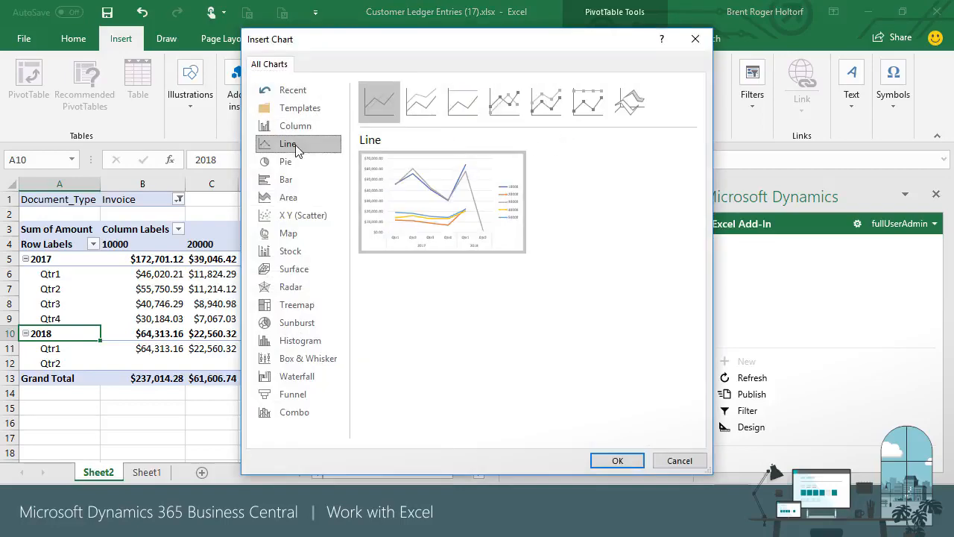
left_click(504, 106)
left_click(617, 460)
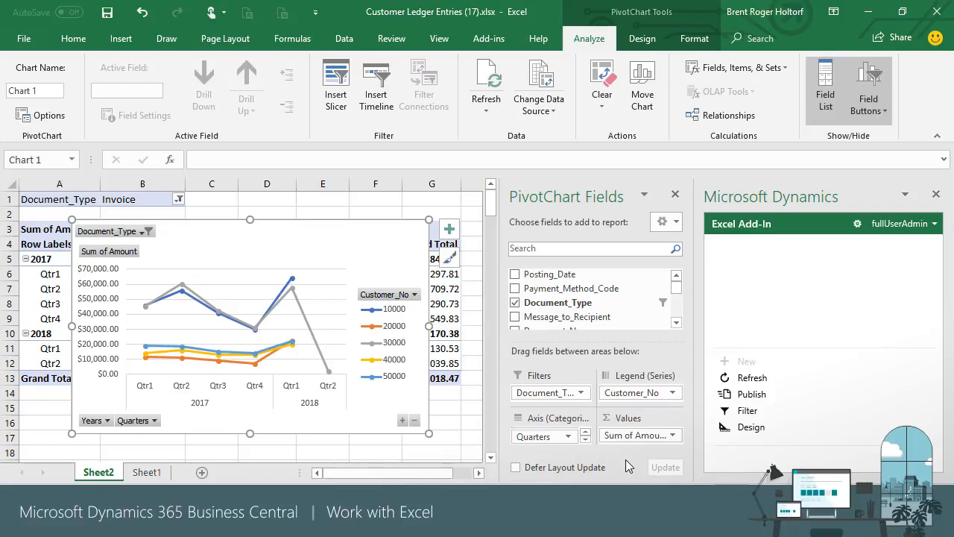
left_click_drag(316, 241, 355, 279)
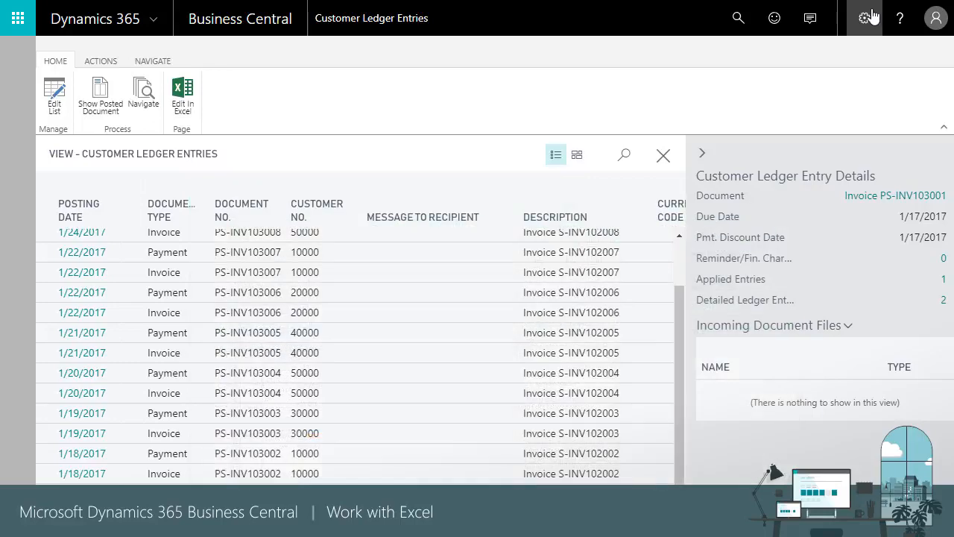
Switch to Business Central, leave the ledger entries, open the Customers list and view the School of Fine Art customer card.
left_click(664, 156)
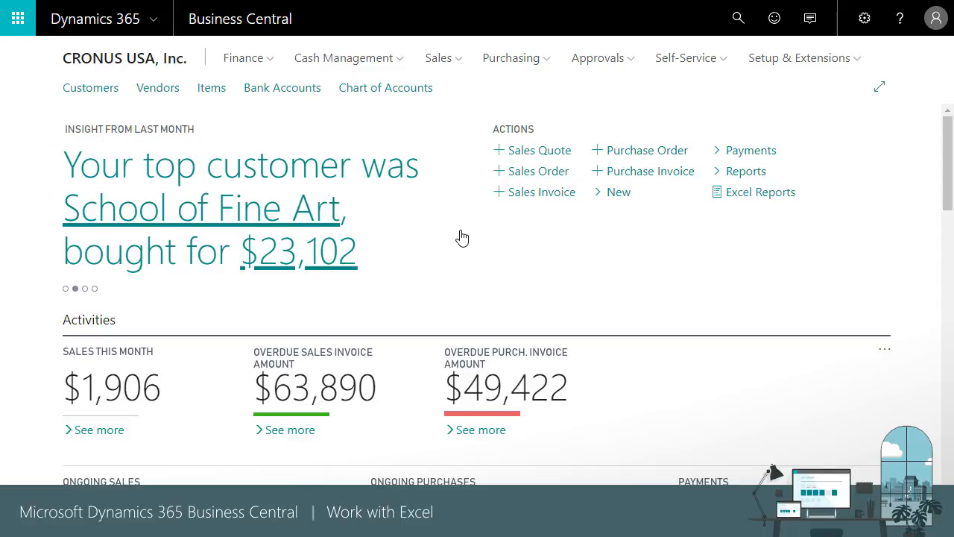
left_click(110, 91)
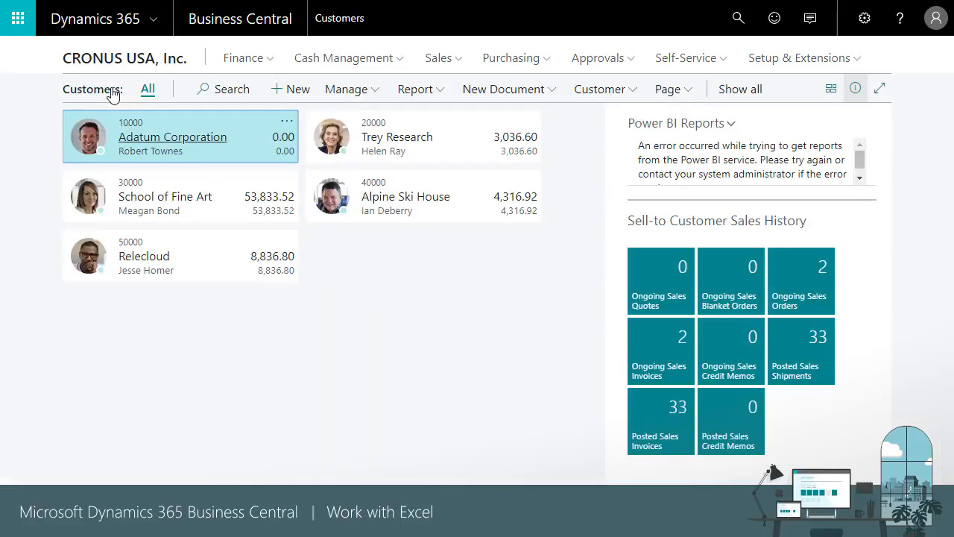
left_click(215, 218)
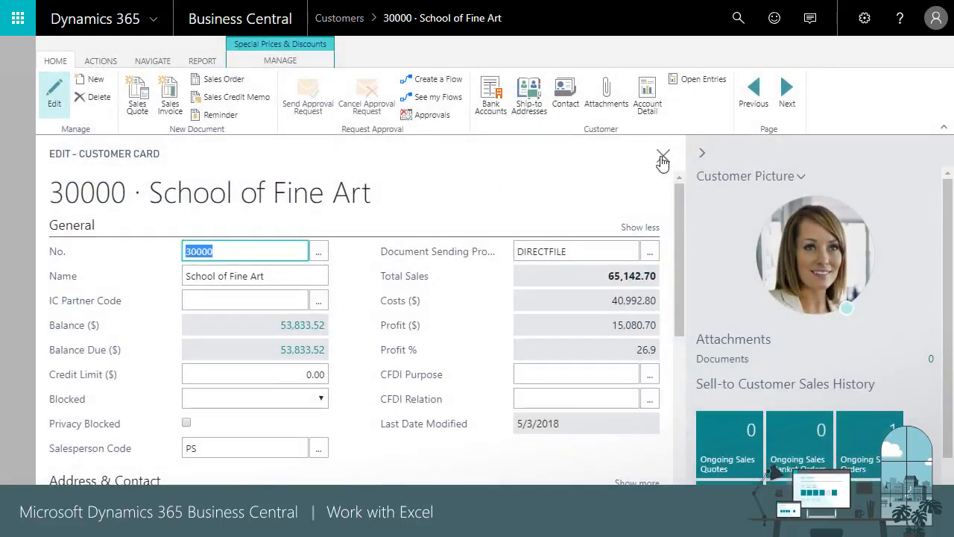
left_click(663, 156)
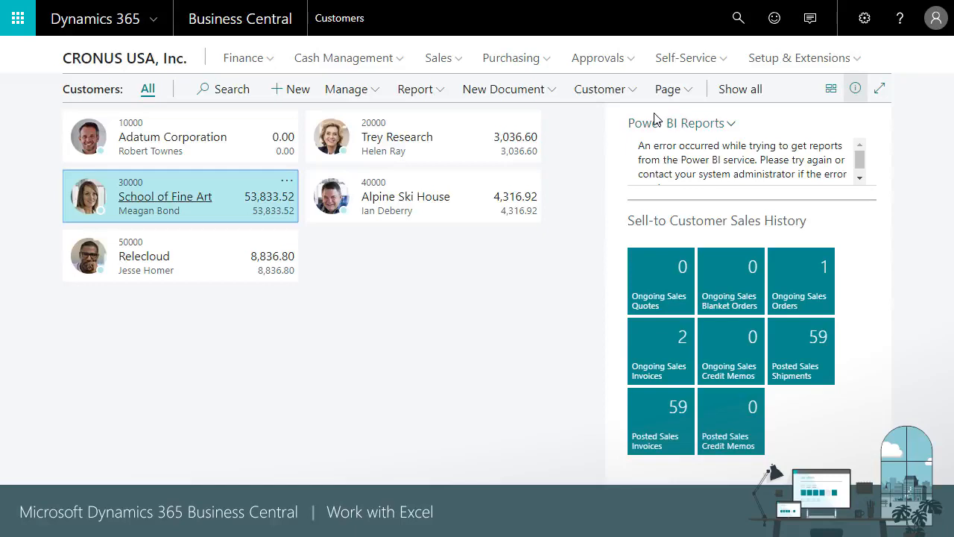
Open the Customers list for editing in Excel and enable editing in the workbook.
left_click(687, 91)
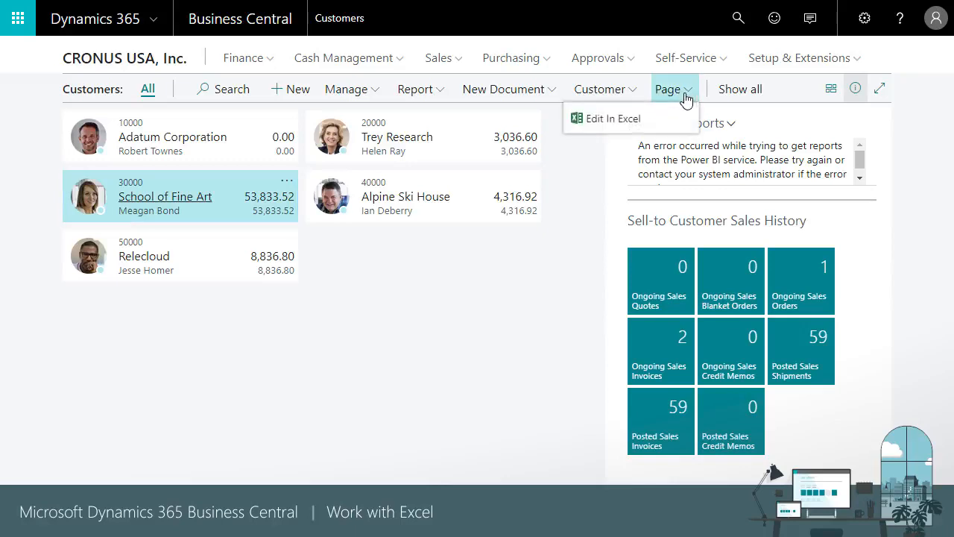
left_click(644, 118)
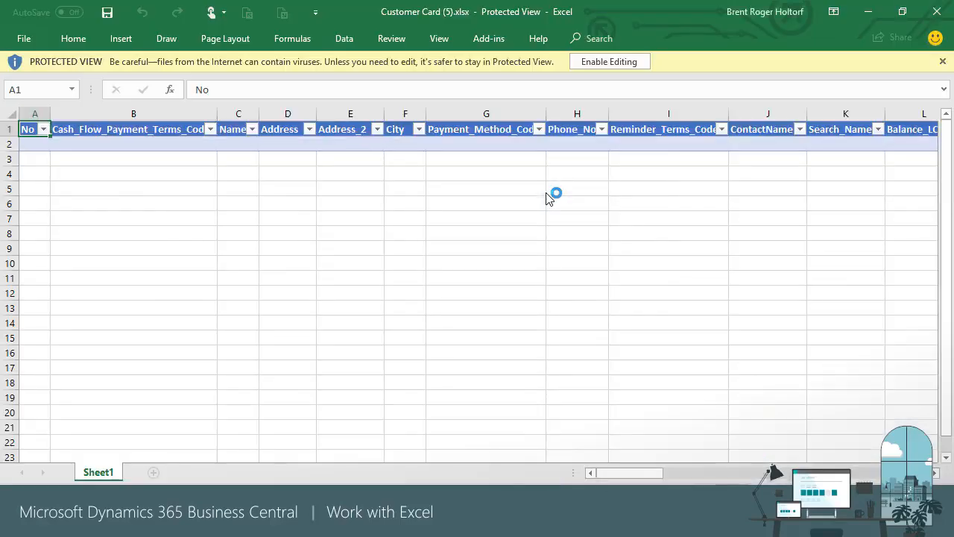
left_click(601, 63)
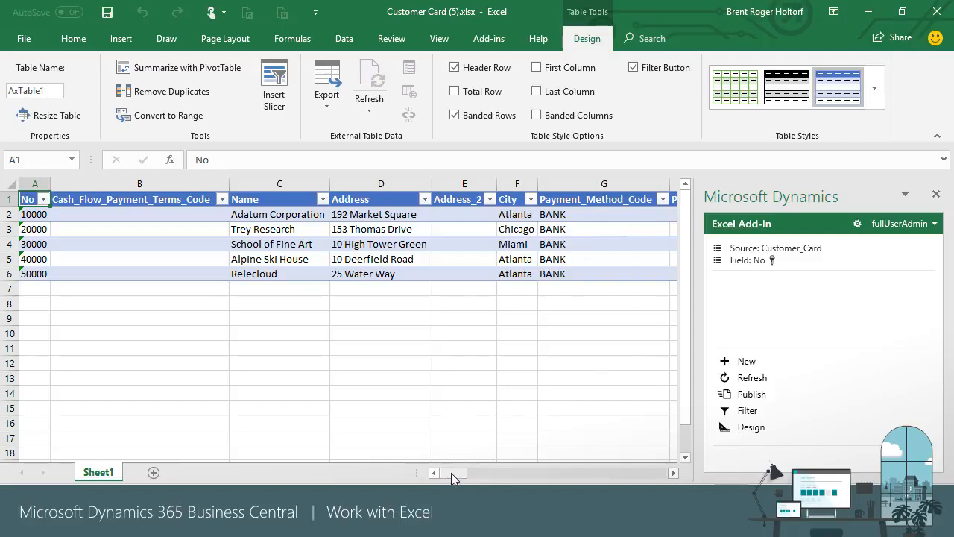
Clear the Document_Sending_Profile values for all five customers and publish the change to Business Central.
left_click_drag(451, 472, 498, 473)
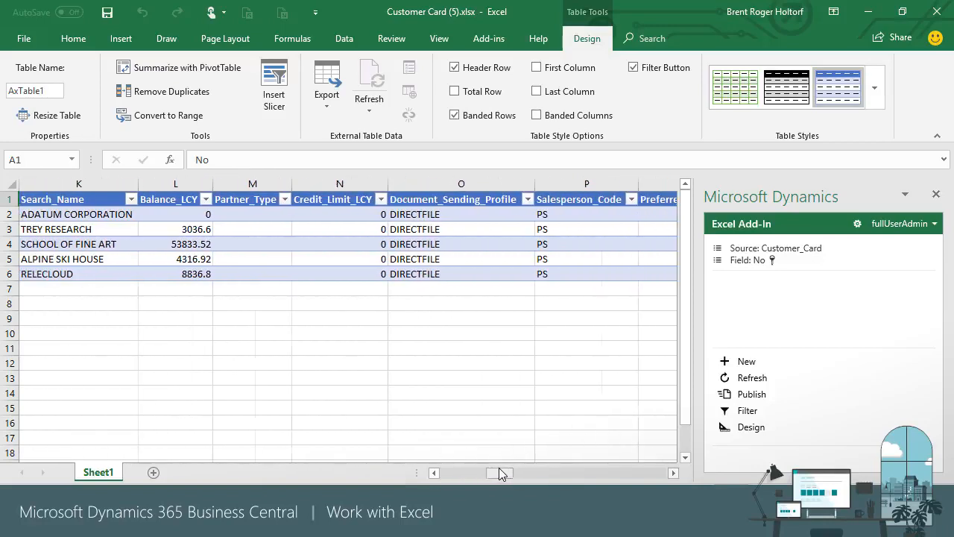
left_click(454, 214)
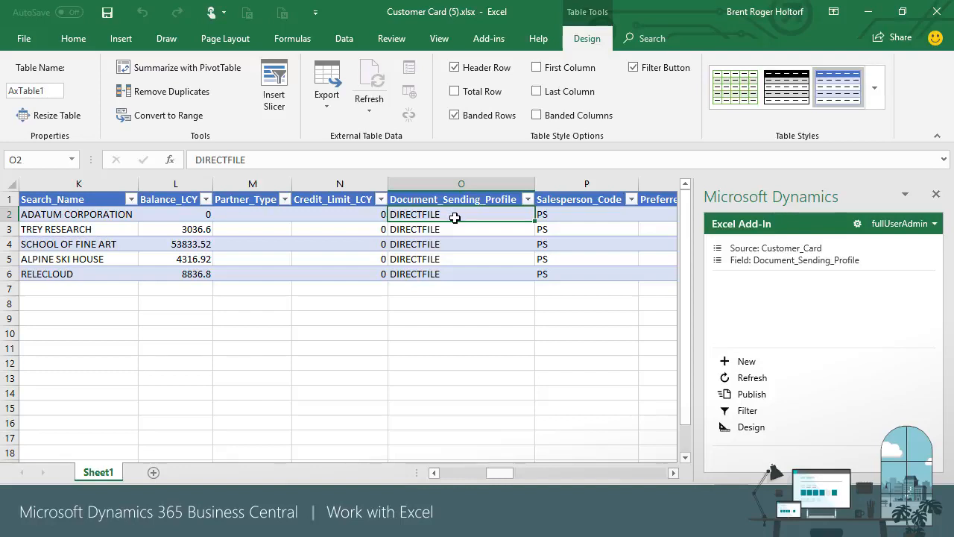
key("shift+Down")
key("shift+Down")
key("shift+Down")
key("shift+Down")
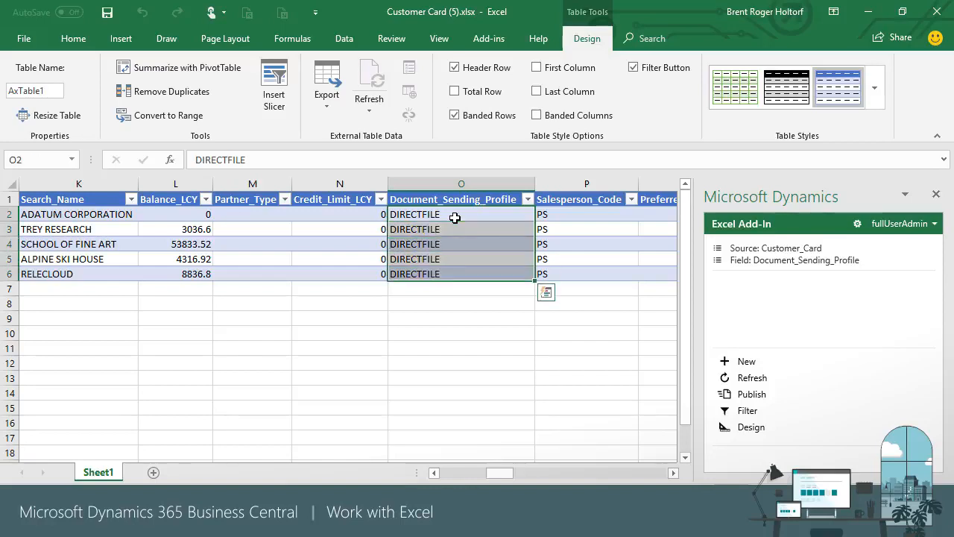
key("Delete")
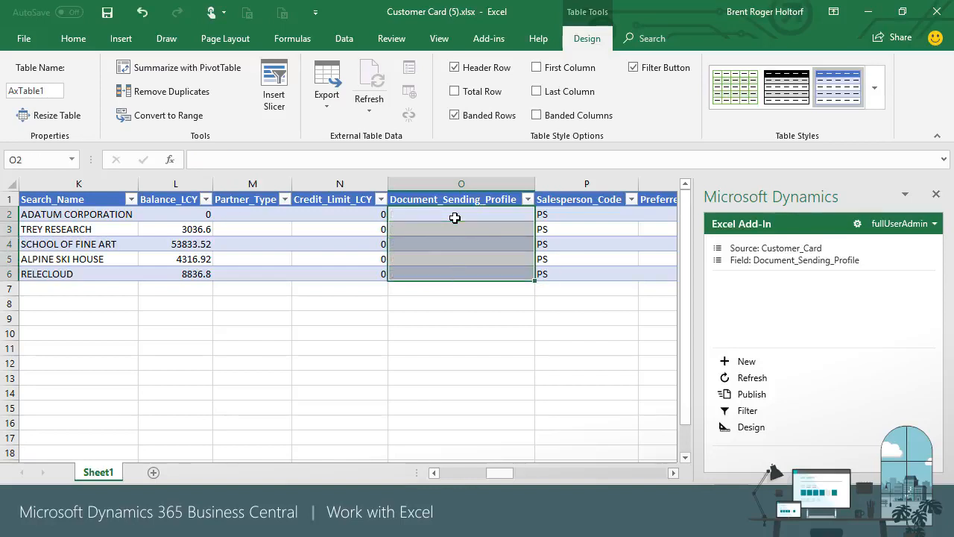
left_click(760, 395)
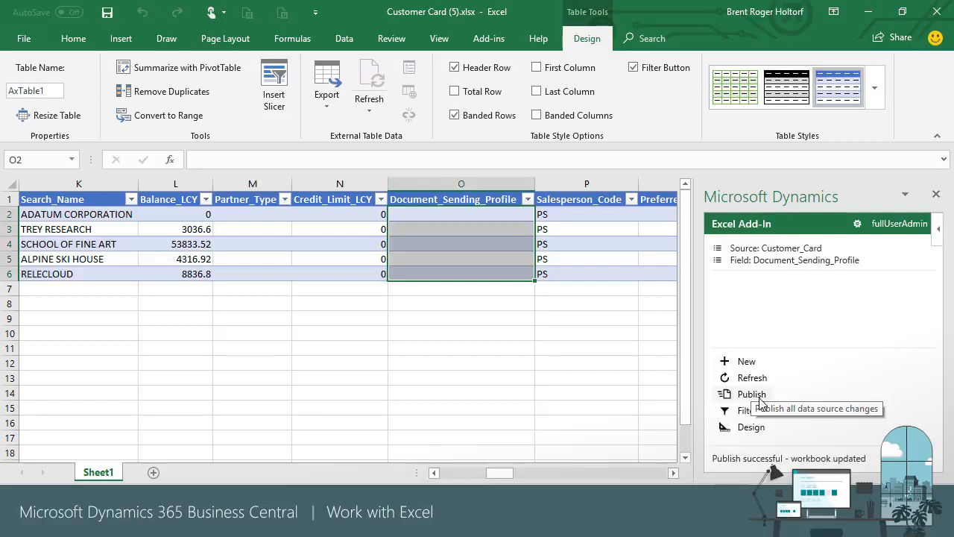
Close the Customer Card and Customer Ledger Entries workbooks without saving, returning to the Customers list in Business Central.
left_click(938, 11)
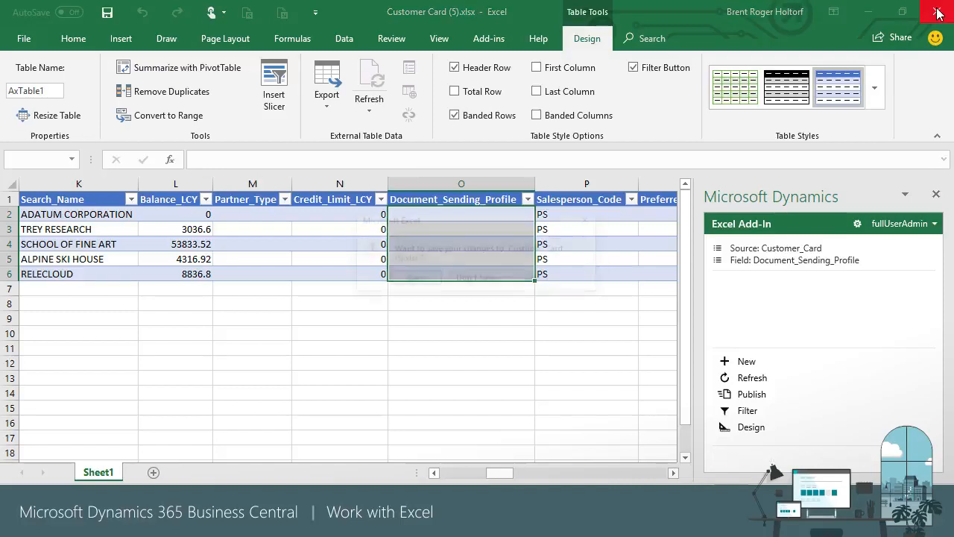
left_click(485, 286)
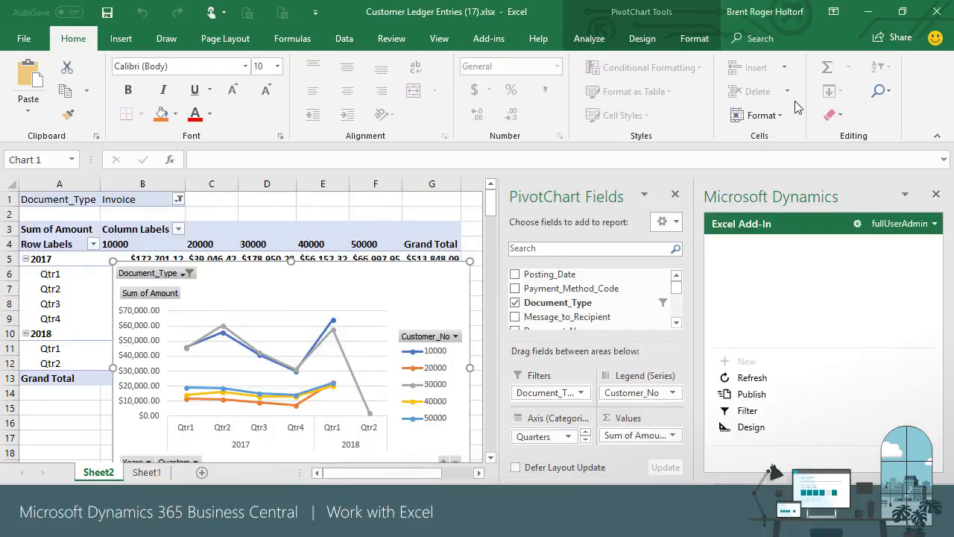
left_click(937, 15)
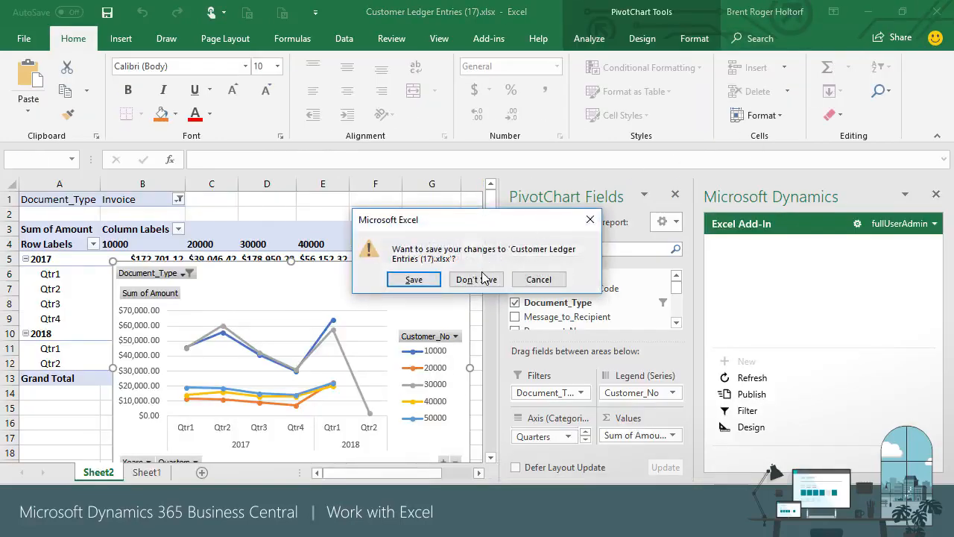
left_click(484, 278)
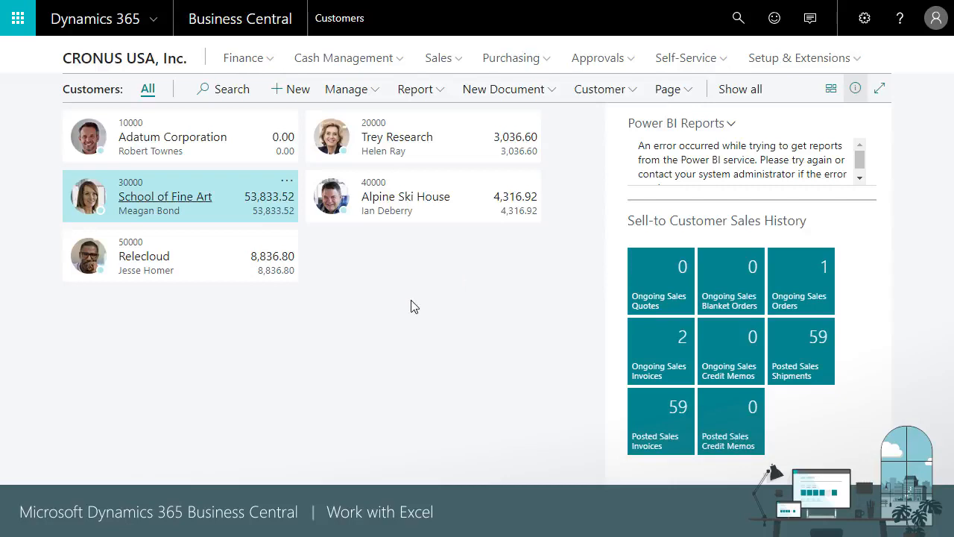